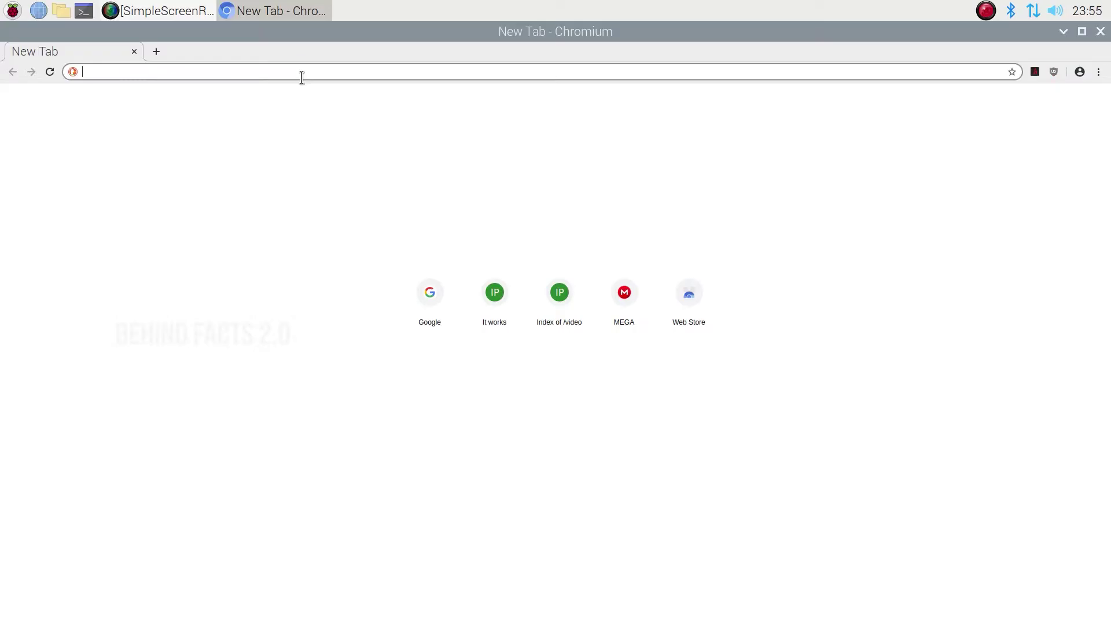
text(retropi)
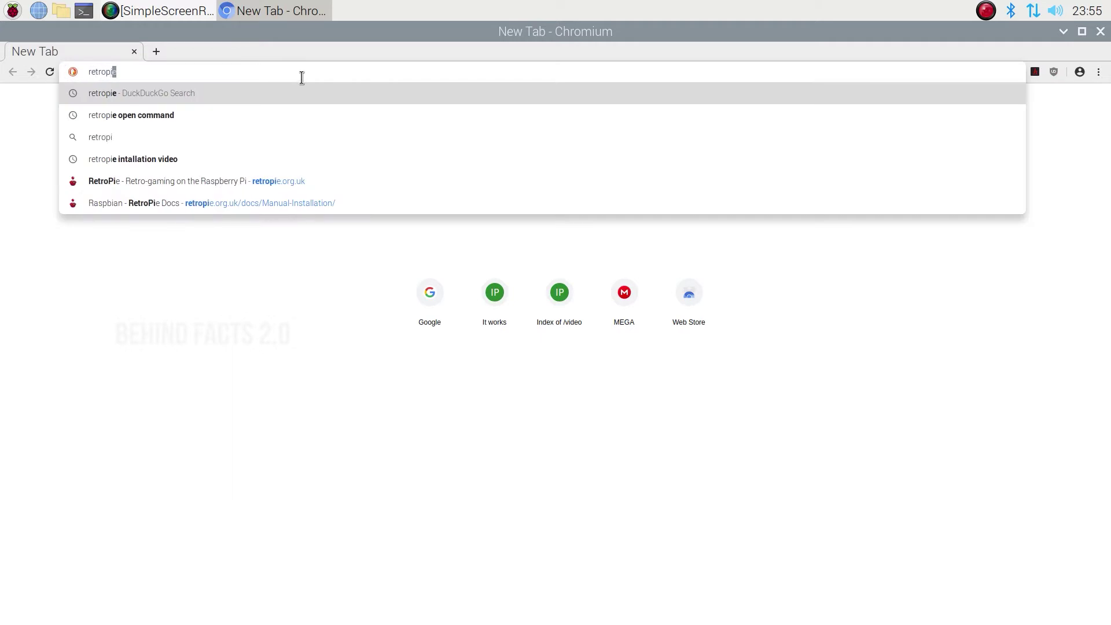
- Go from the RetroPie website's Get RetroPie page to the Raspbian Manual-Installation guide
key(Return)
scroll(1109, 184, down, 2)
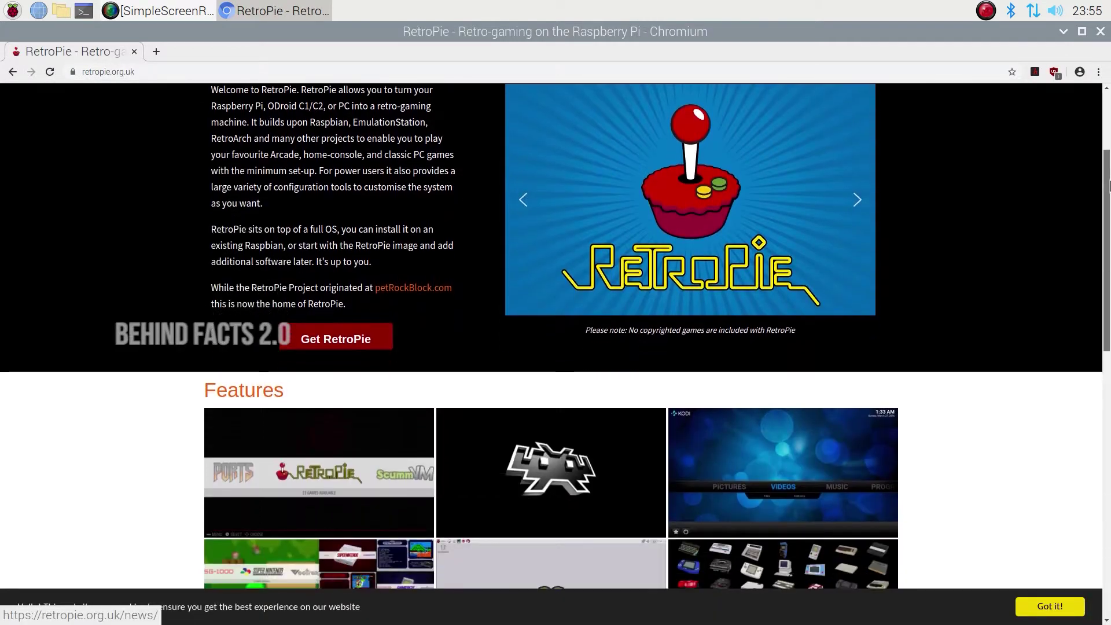
click(336, 342)
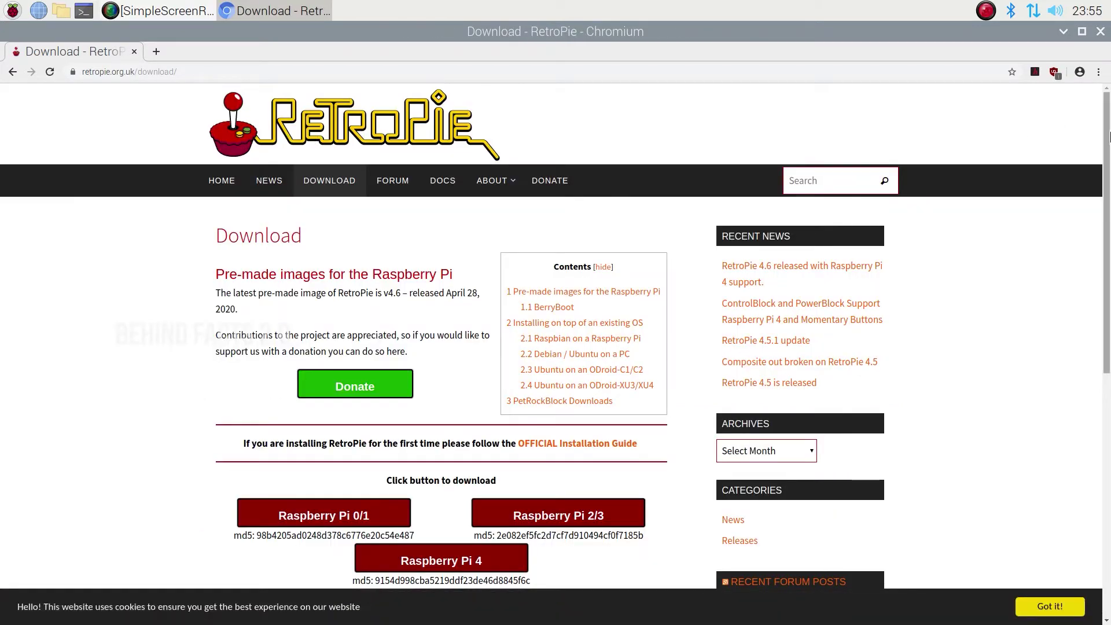
scroll(1108, 136, down, 3)
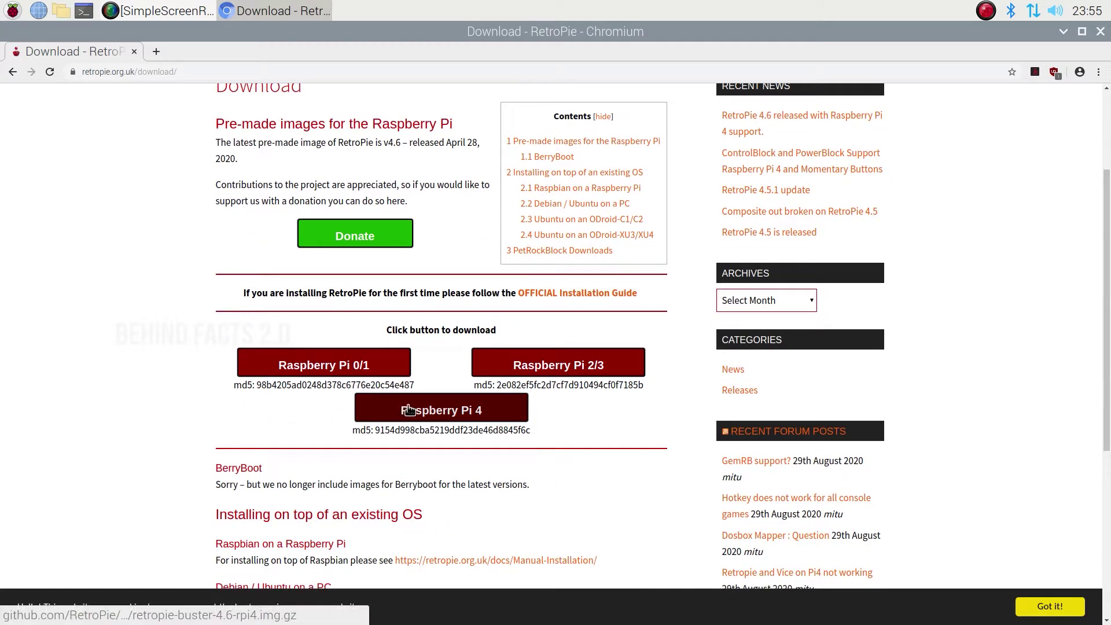
scroll(321, 413, down, 1)
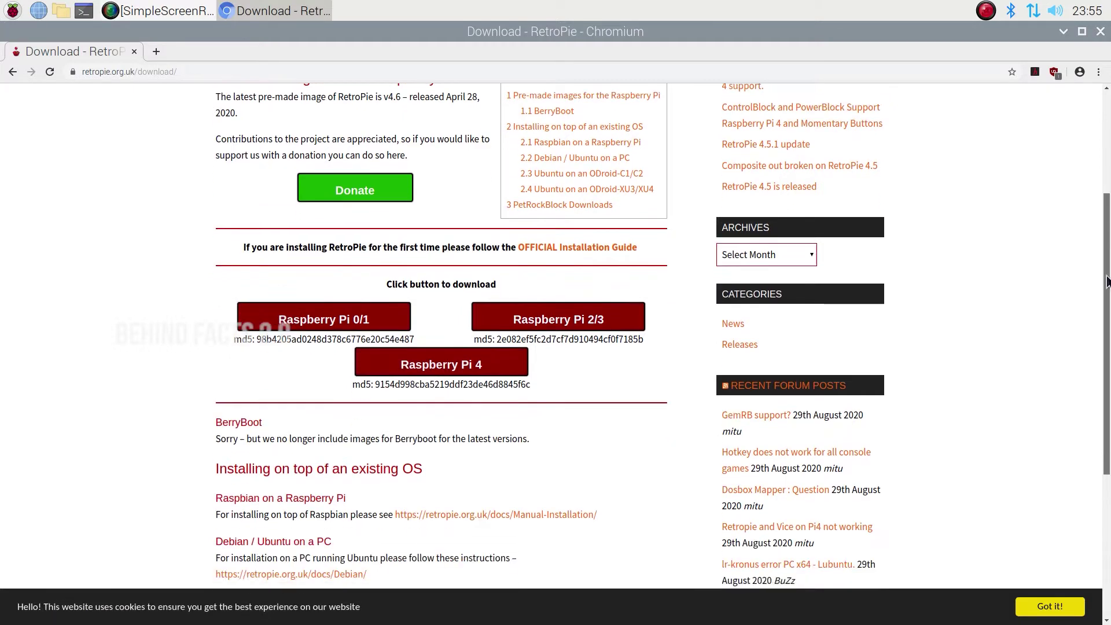
scroll(315, 414, down, 2)
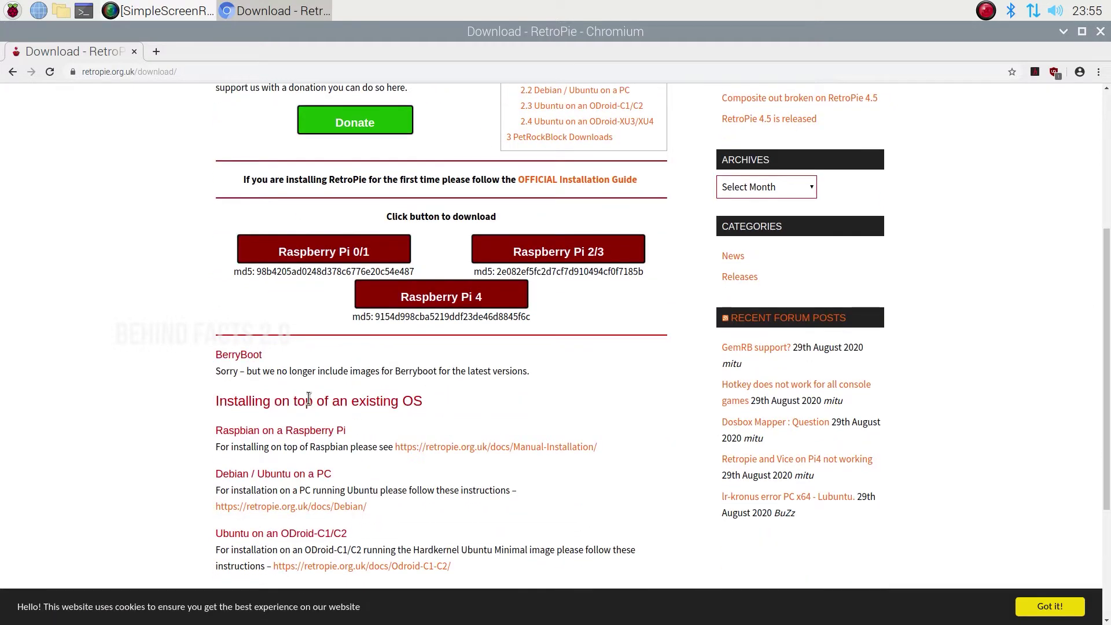
drag(423, 401, 220, 401)
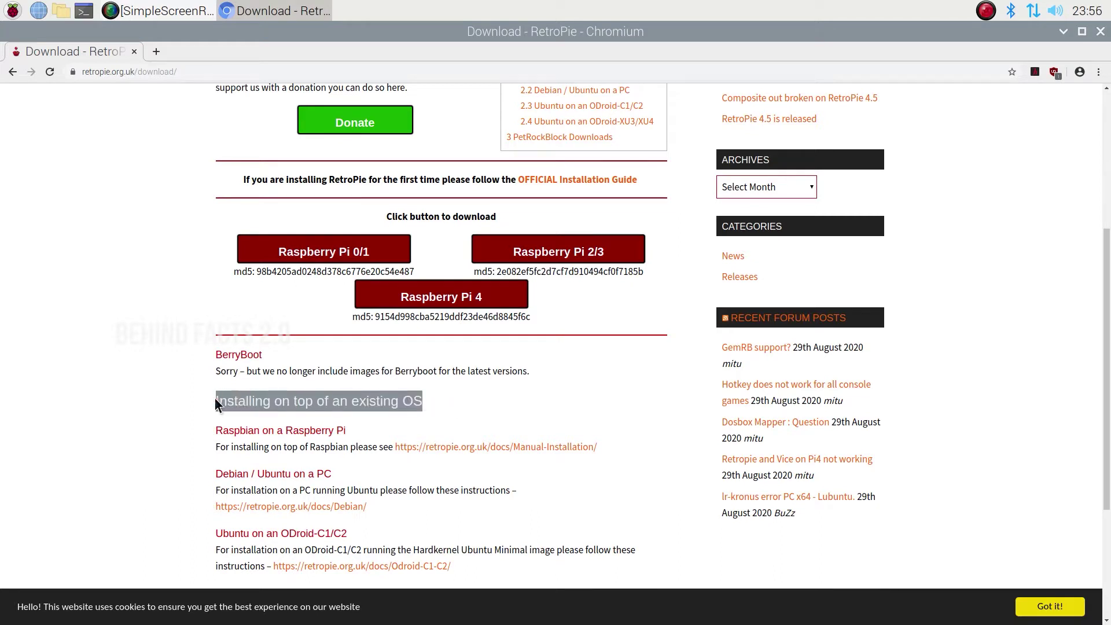
click(524, 407)
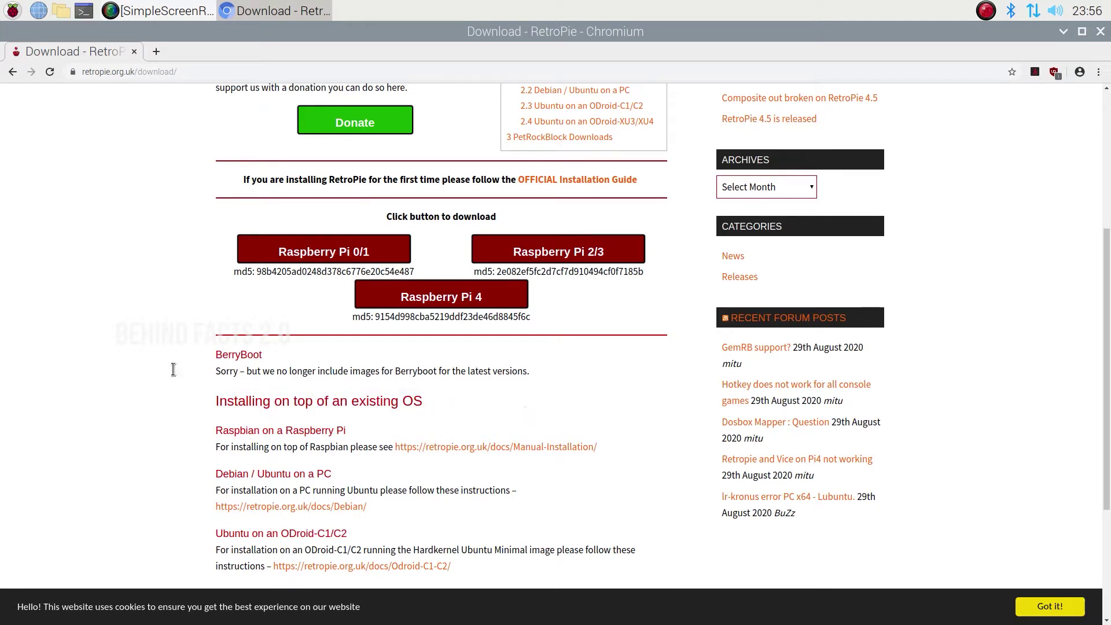
click(474, 448)
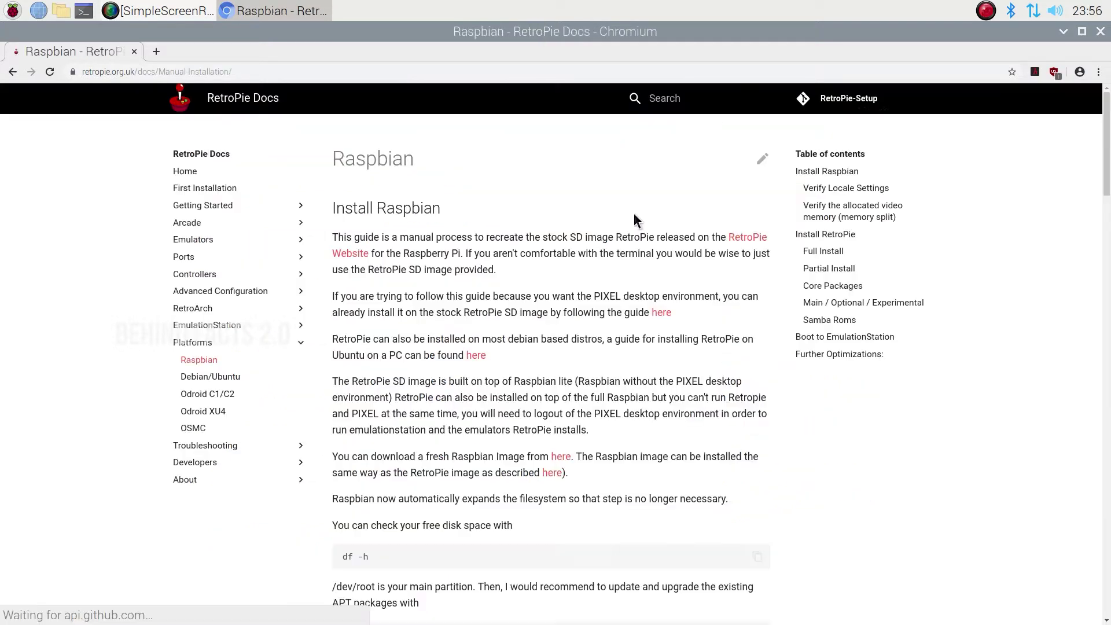
text(sudo )
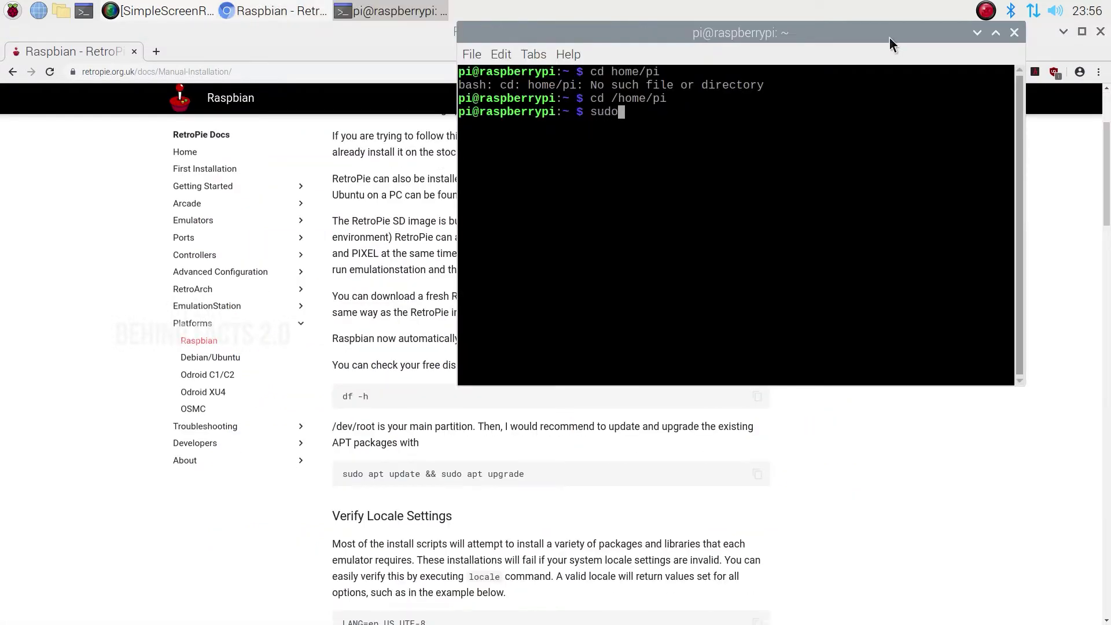
text(su)
- Become root with sudo su and check disk space with df -h
key(Return)
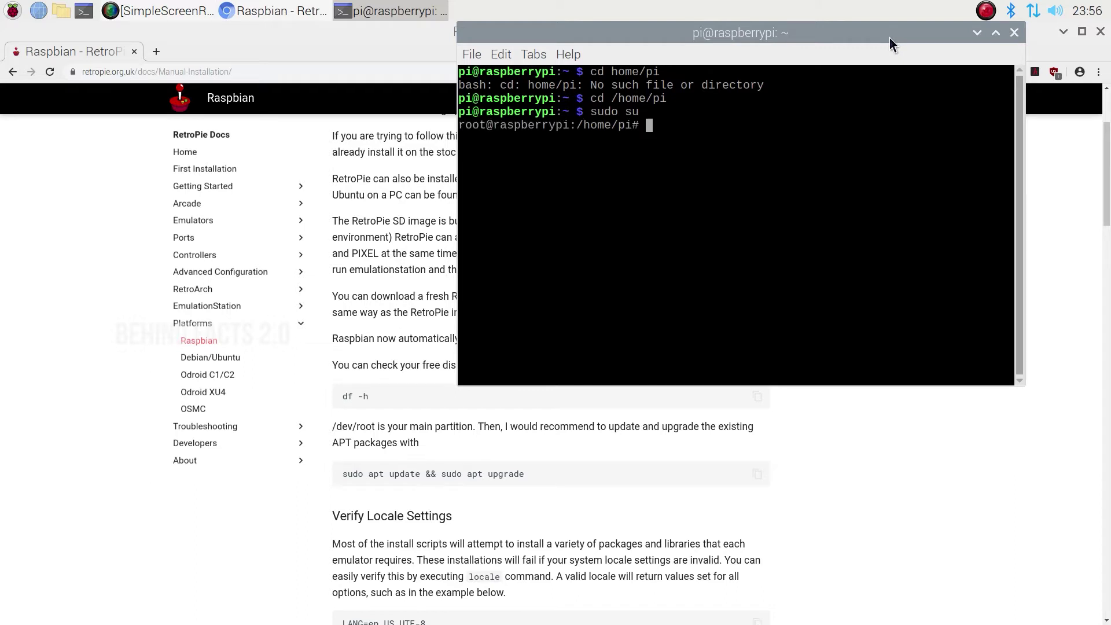
right_click(670, 159)
click(704, 240)
key(Return)
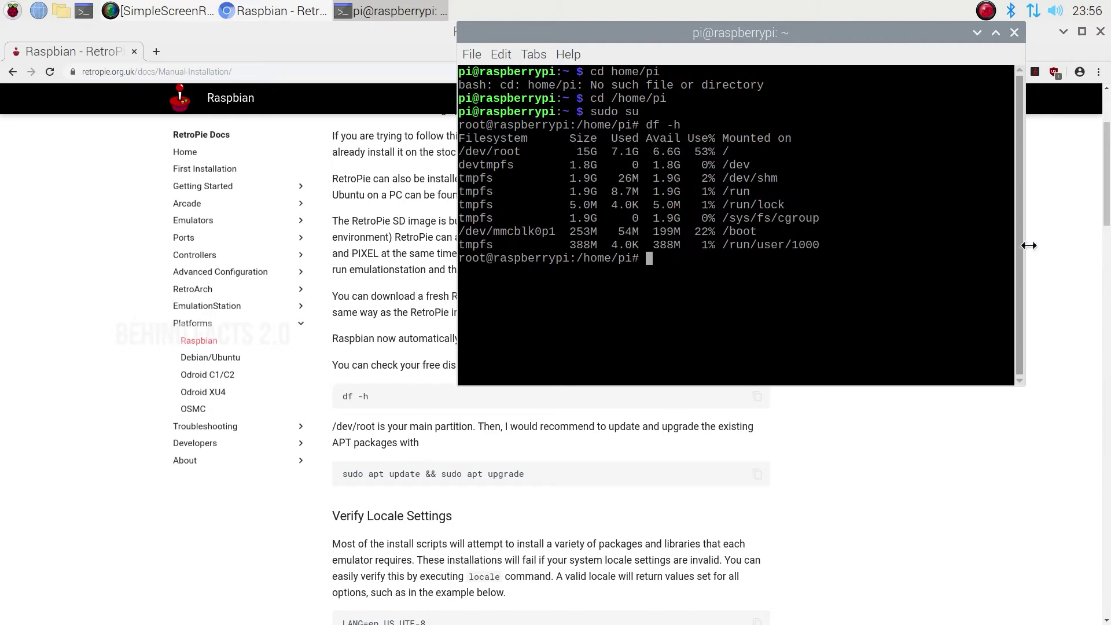
- Update and upgrade system packages with sudo apt update && sudo apt upgrade
click(757, 476)
click(382, 10)
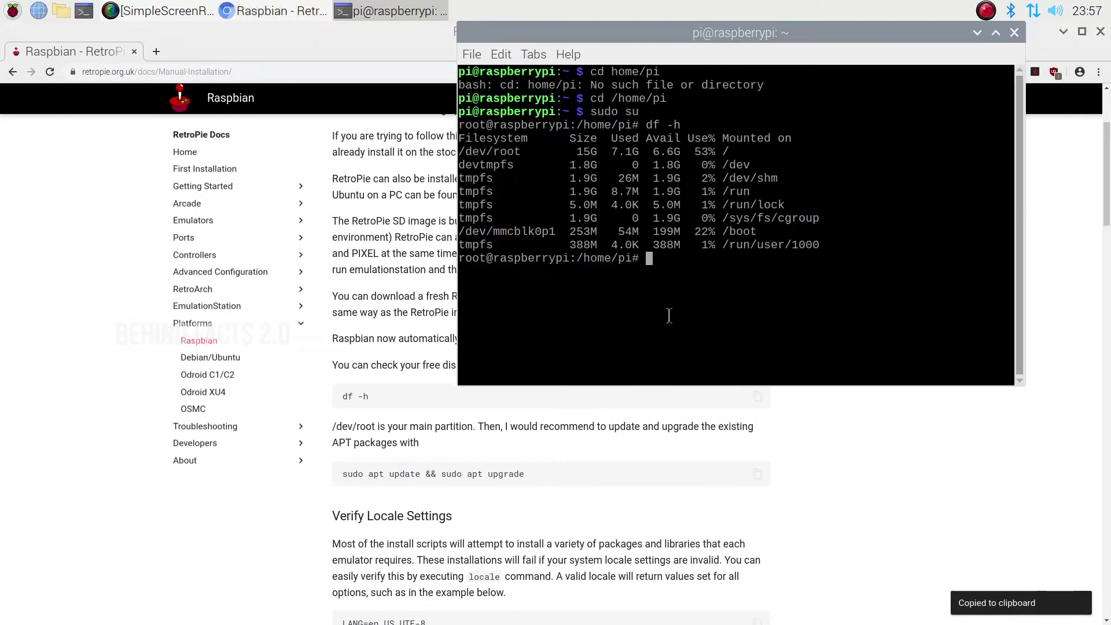
right_click(692, 287)
click(710, 363)
key(Return)
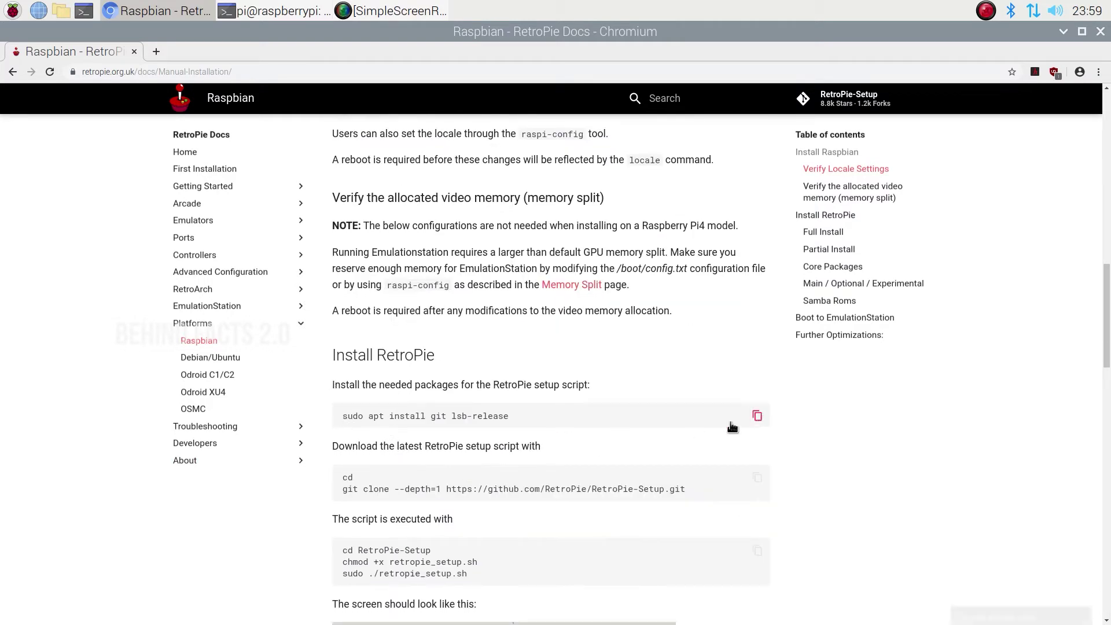
- Install git and lsb-release with apt
click(276, 11)
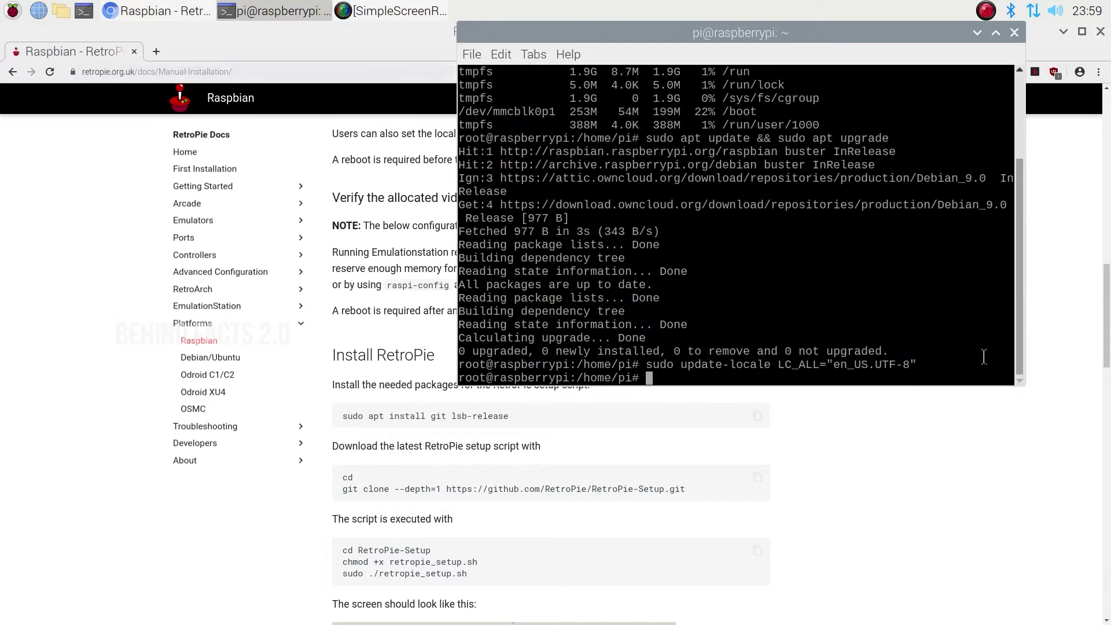
key(ctrl+shift+v)
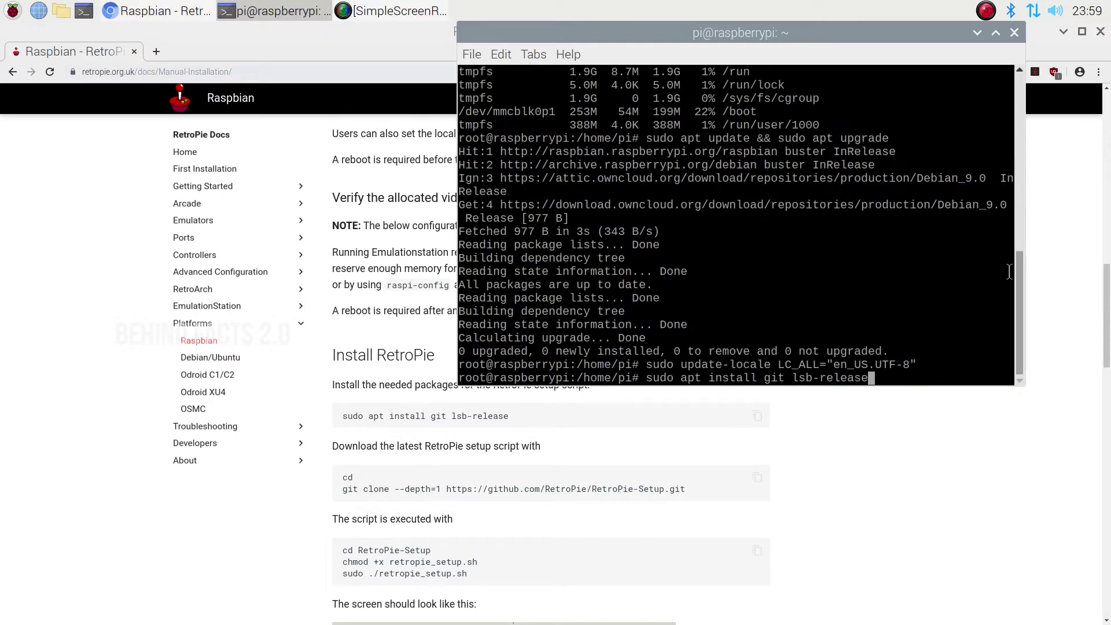
key(ctrl+l)
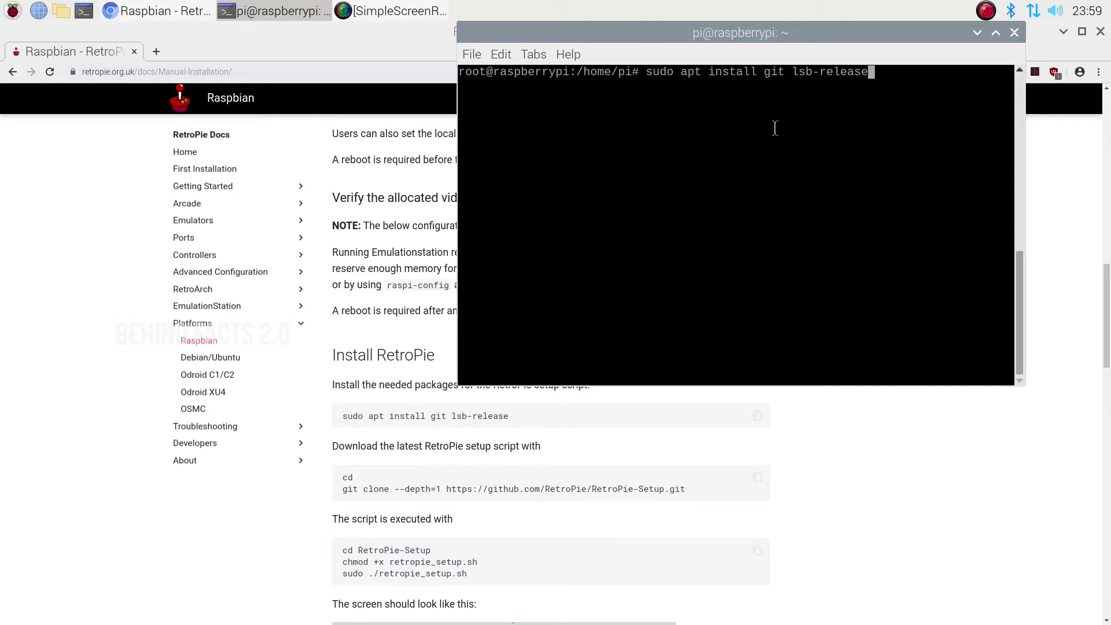
key(Return)
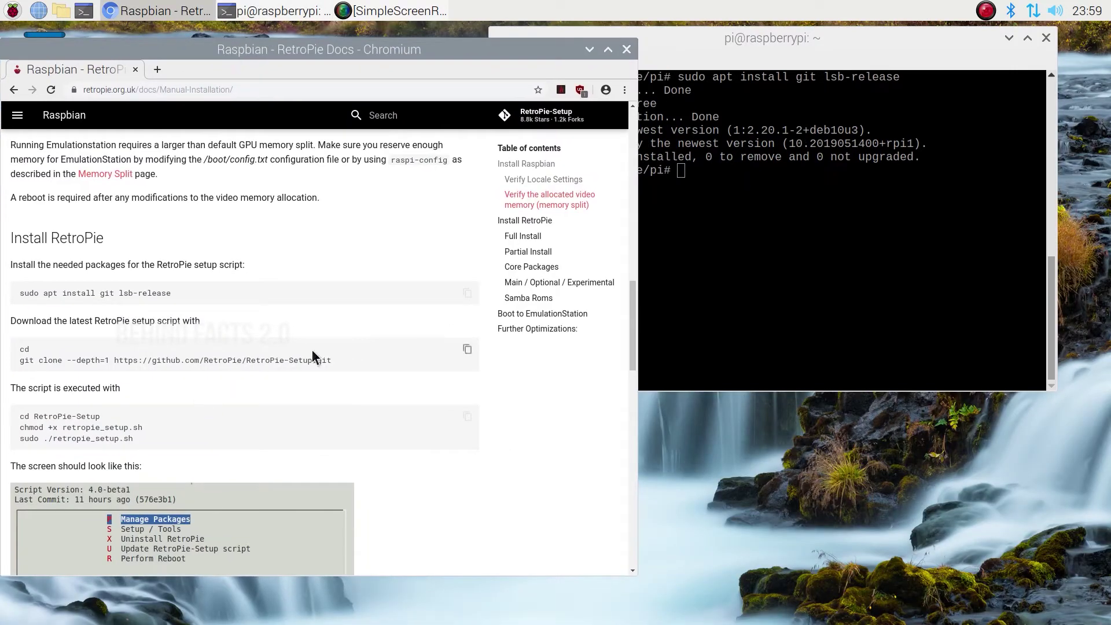
- Clone the RetroPie-Setup repository and list the home folder to confirm it
click(467, 352)
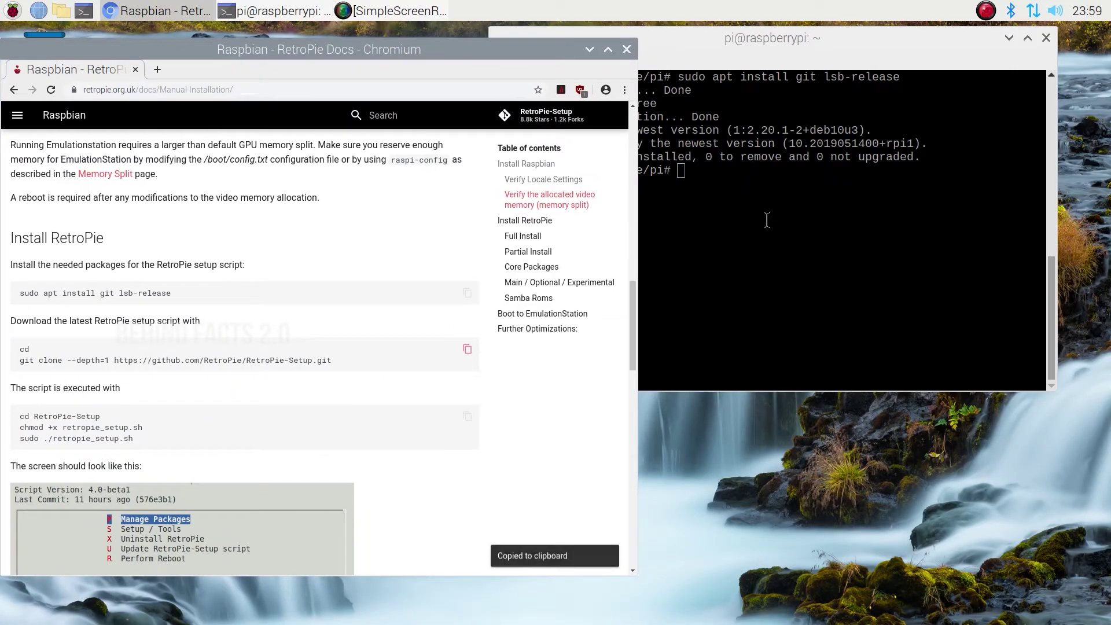
click(782, 217)
right_click(785, 212)
click(814, 288)
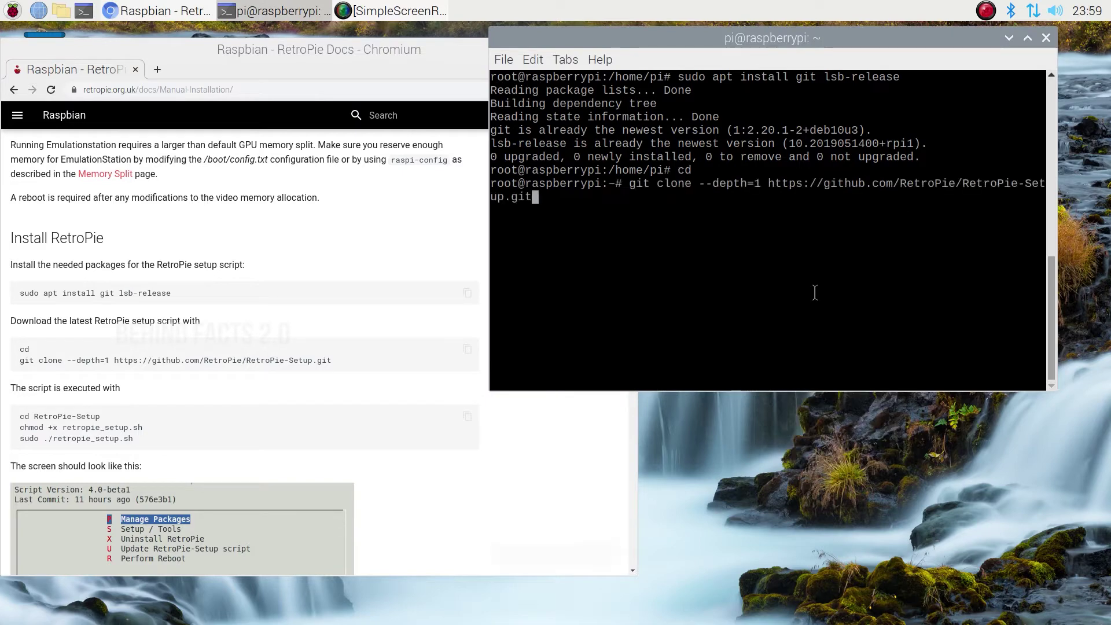
key(Return)
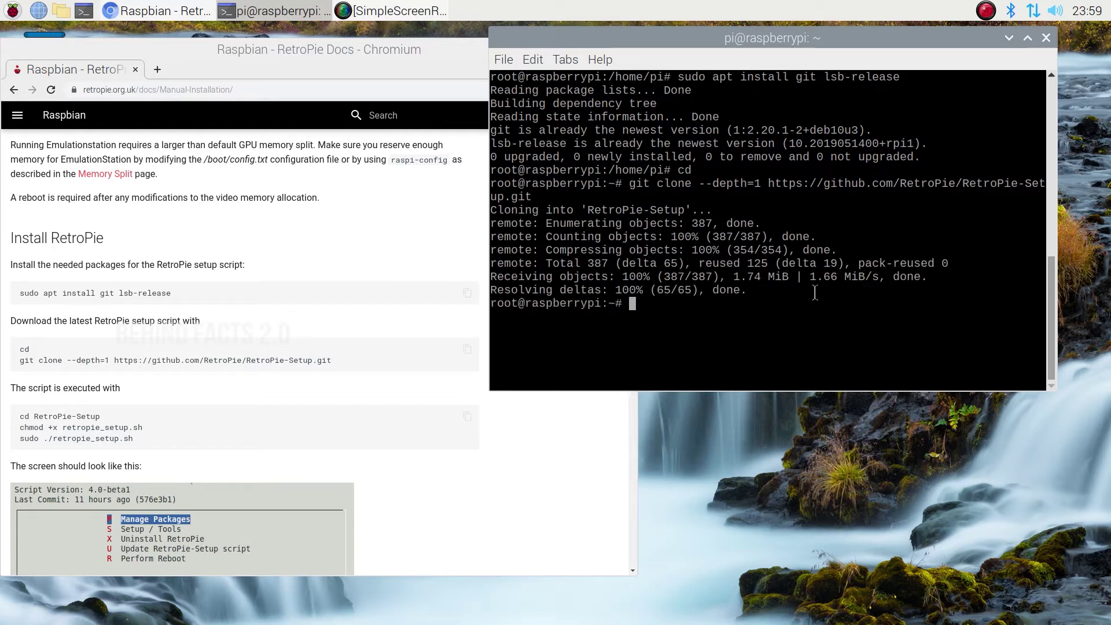
mouse_move(243, 426)
text(ls)
key(Return)
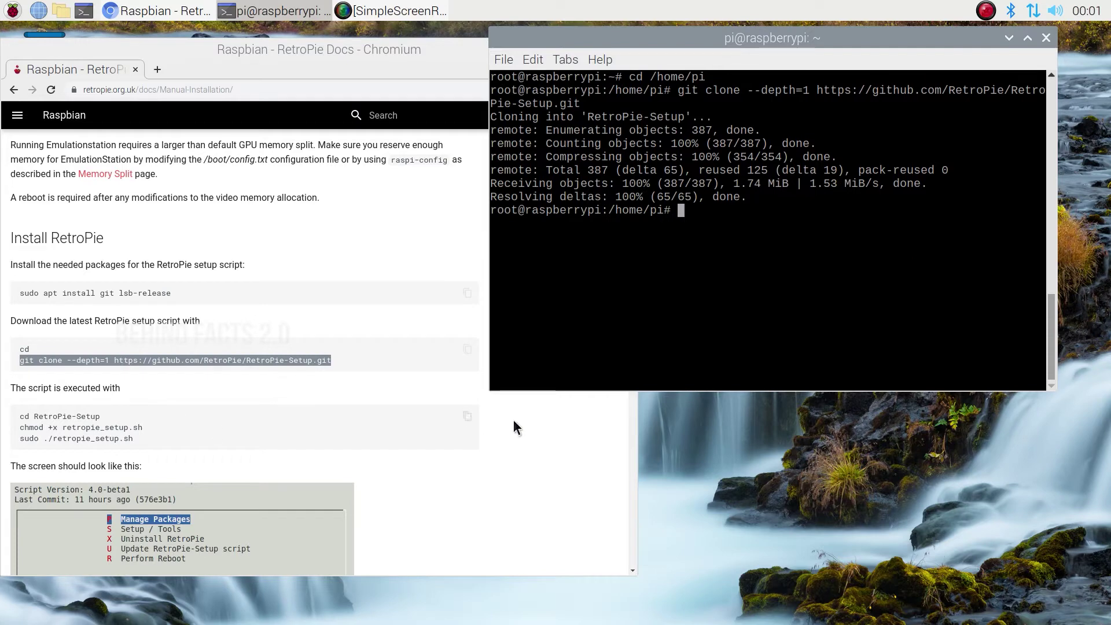
text(ls)
key(Return)
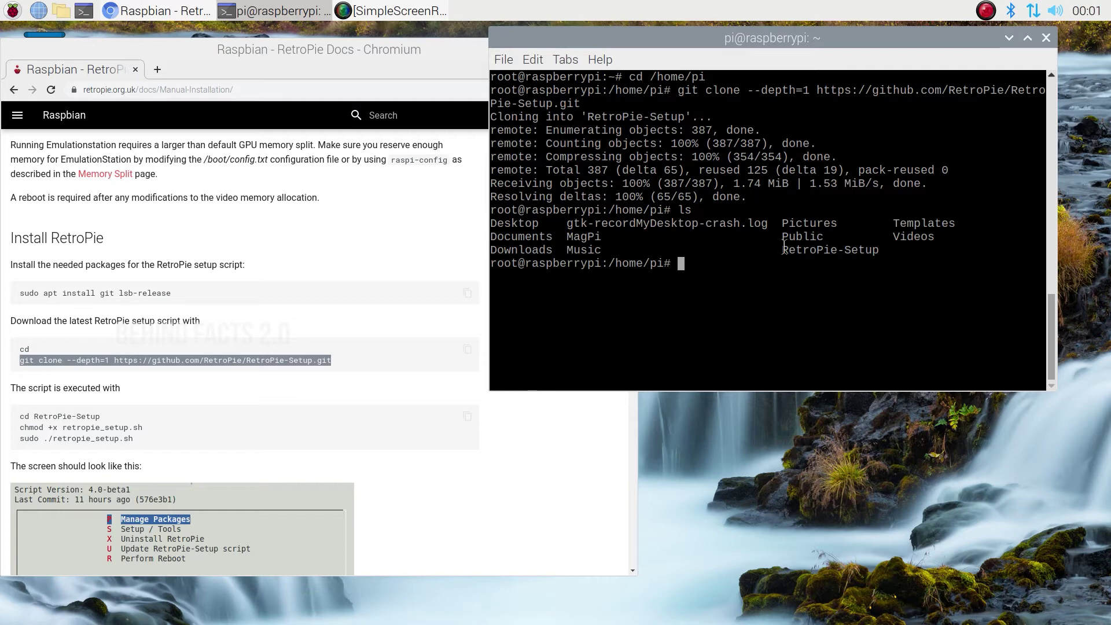
- Enter the RetroPie-Setup folder with cd RetroPie-Setup and list its files
drag(813, 249, 877, 251)
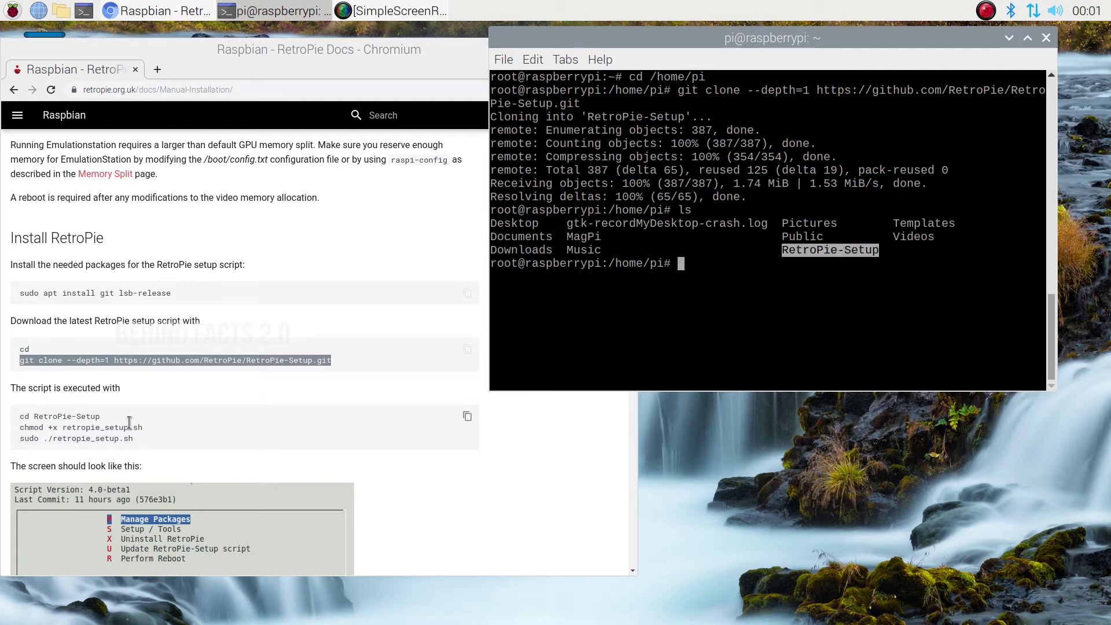
drag(131, 416, 7, 417)
right_click(33, 412)
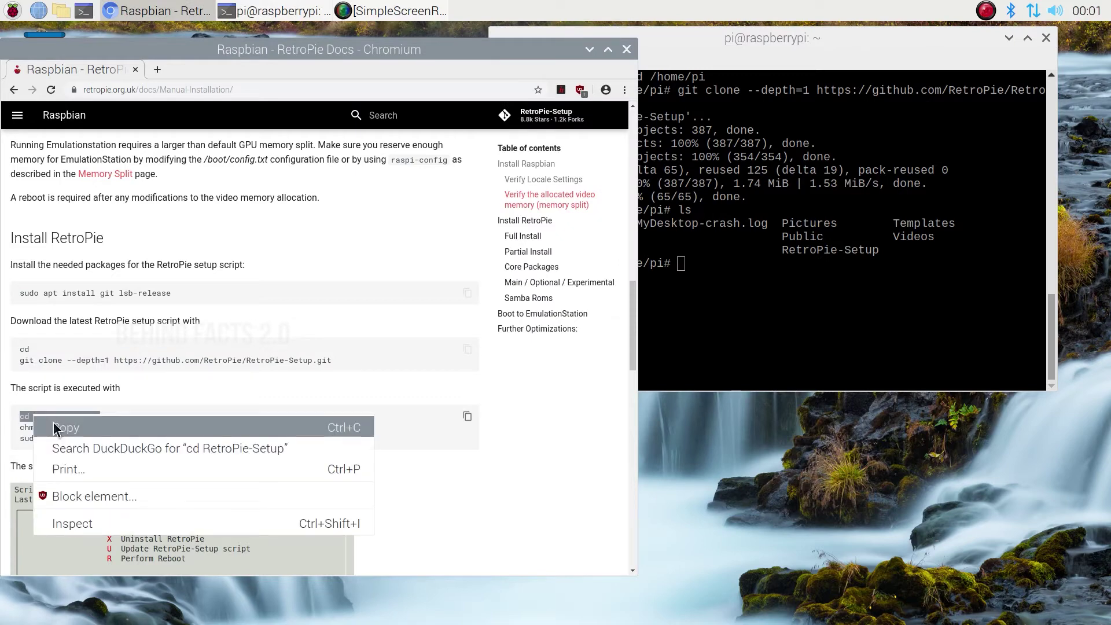
click(61, 425)
click(867, 293)
right_click(867, 293)
click(883, 351)
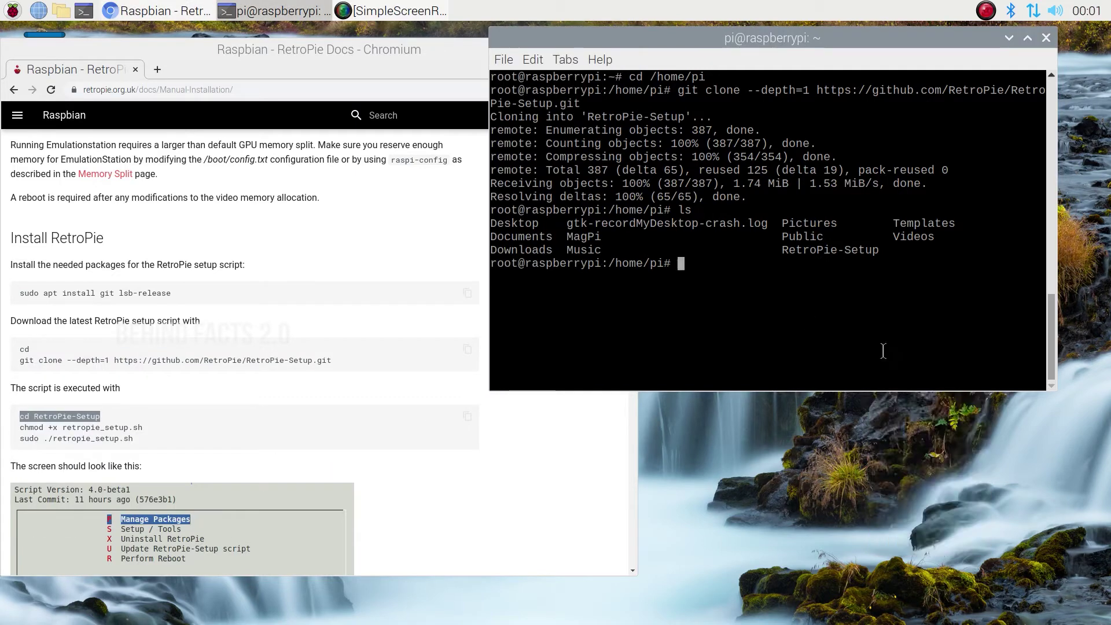
right_click(754, 316)
click(762, 373)
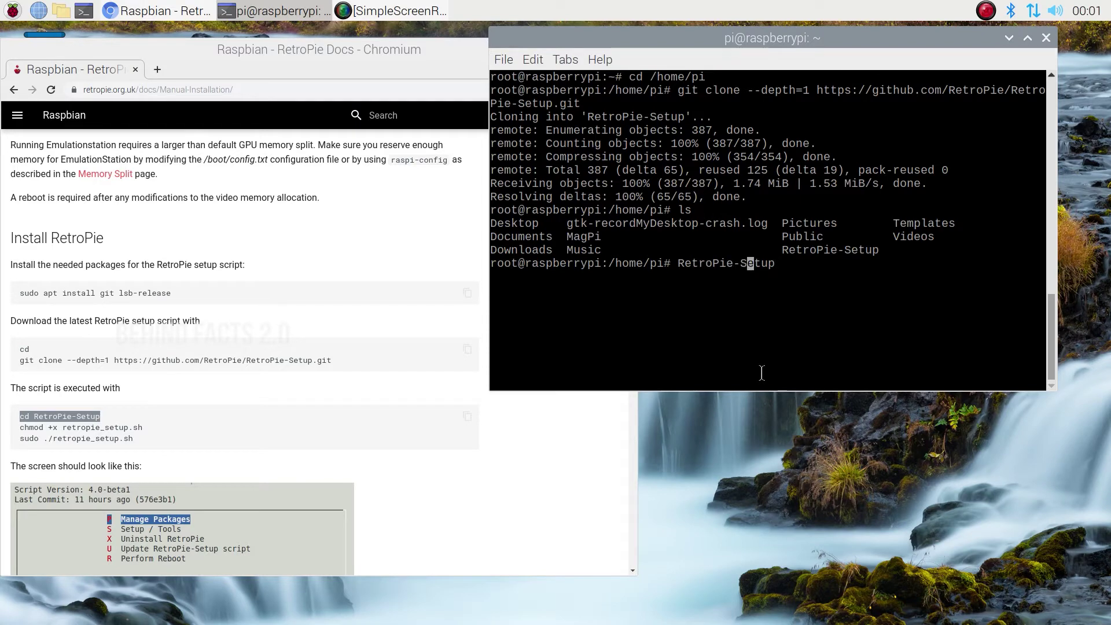
text(cd)
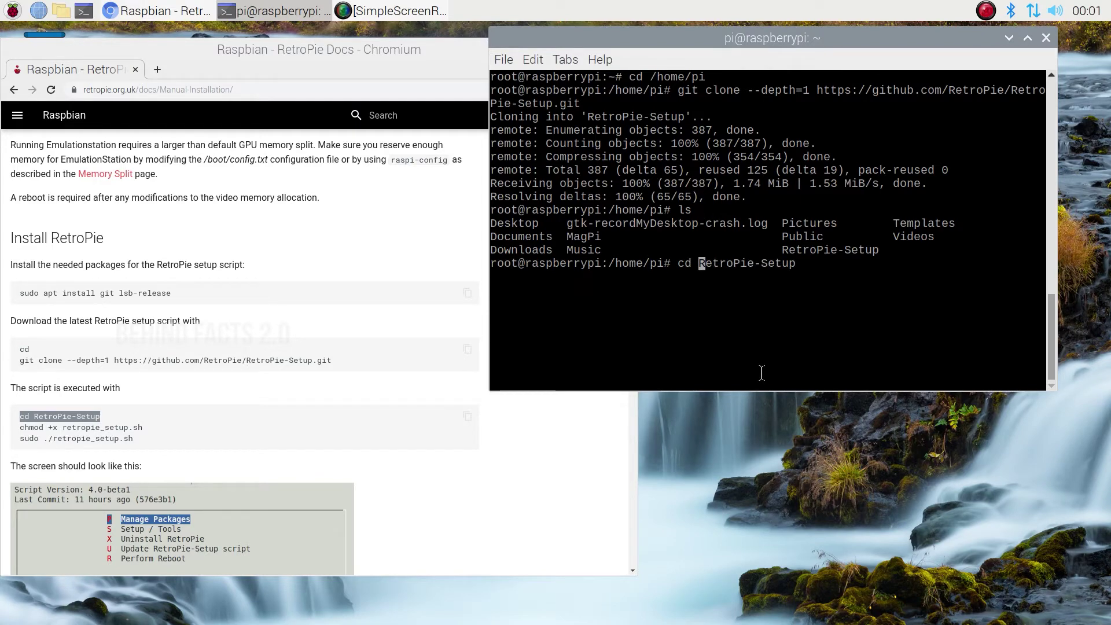
key(Right)
key(Right)
key(Right)
key(Right)
key(Right)
key(Return)
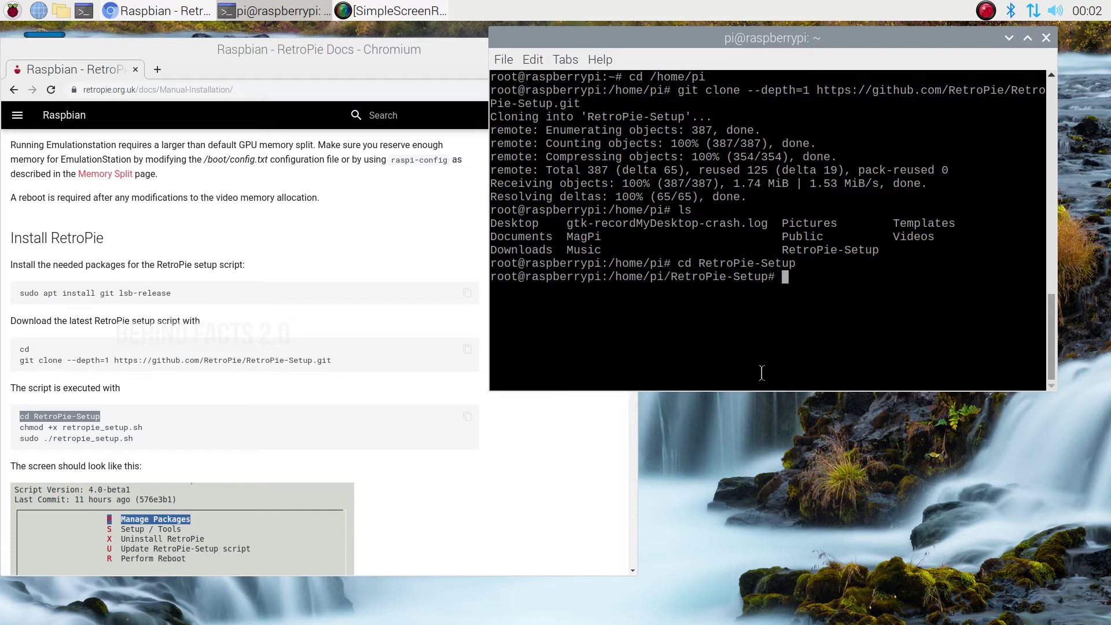
text(ls)
key(Return)
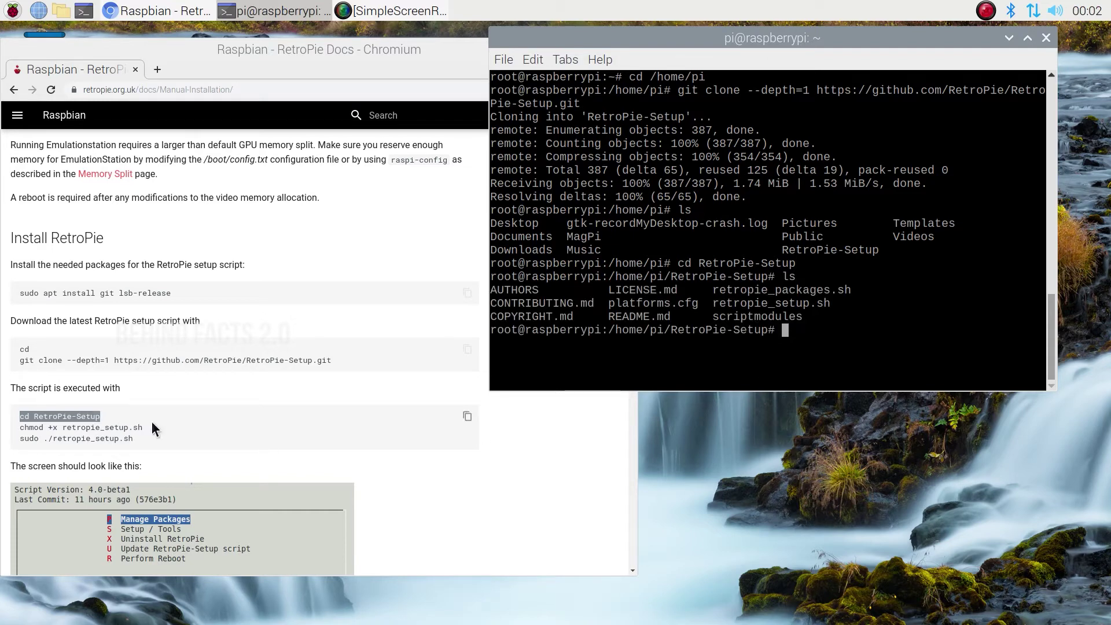
- Make the setup script executable with chmod +x retropie_setup.sh
drag(142, 426, 15, 428)
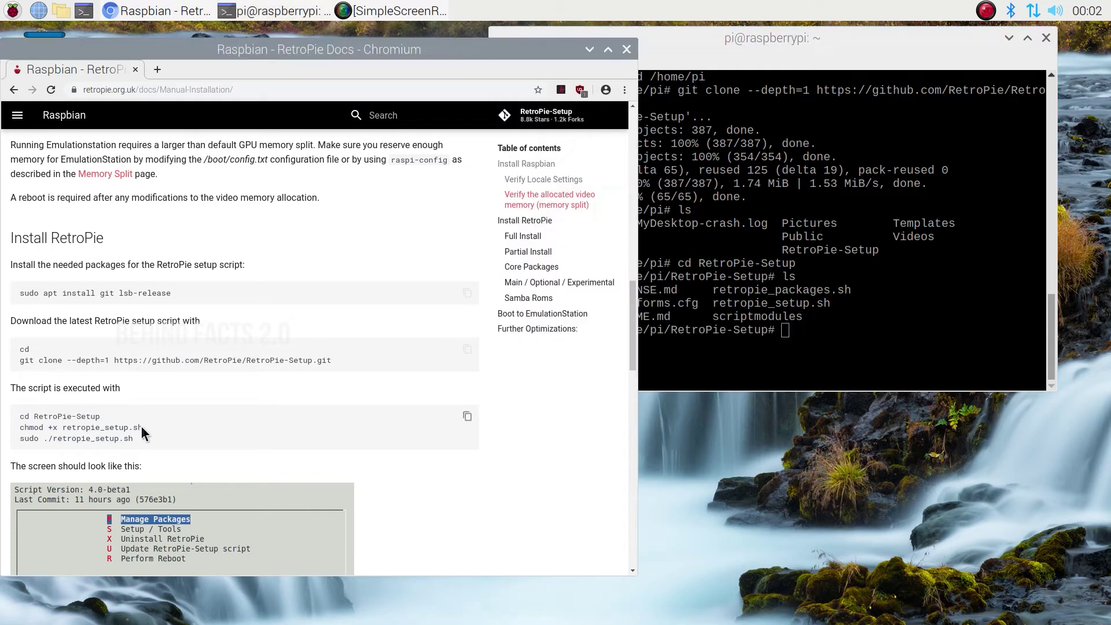
right_click(27, 431)
right_click(826, 336)
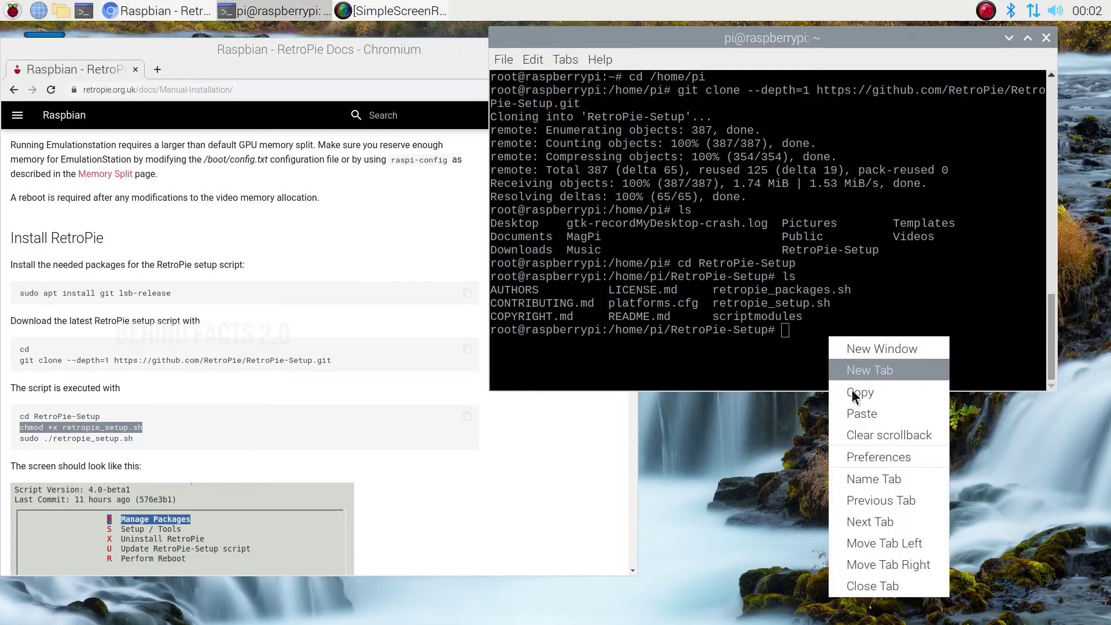
click(853, 414)
key(Return)
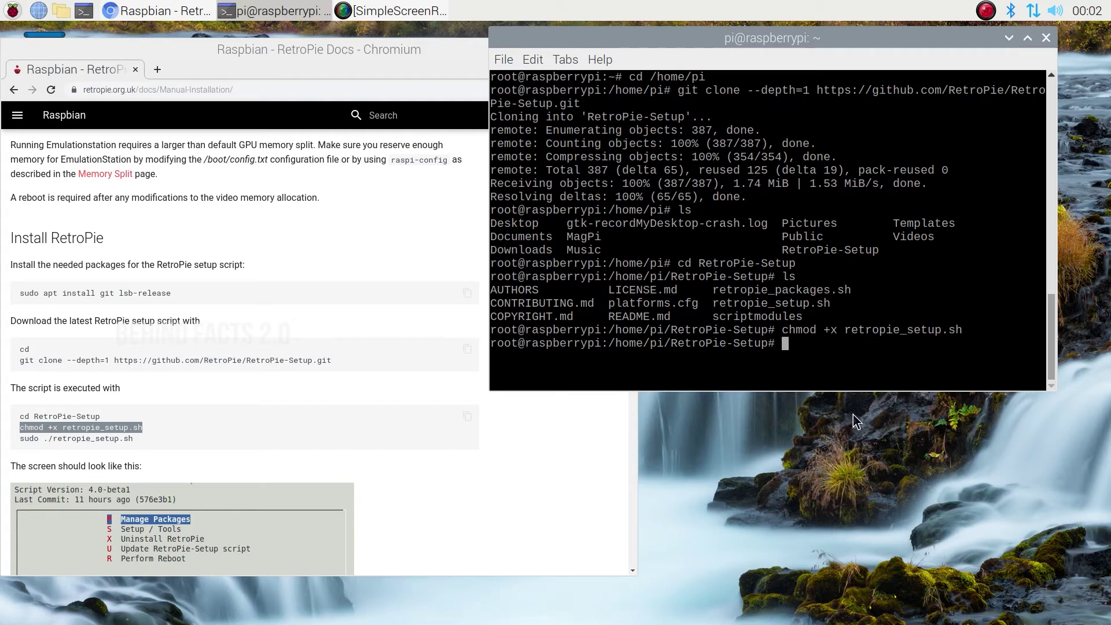
- Enter sudo ./retropie_setup.sh at the terminal prompt
click(141, 438)
drag(141, 438, 27, 439)
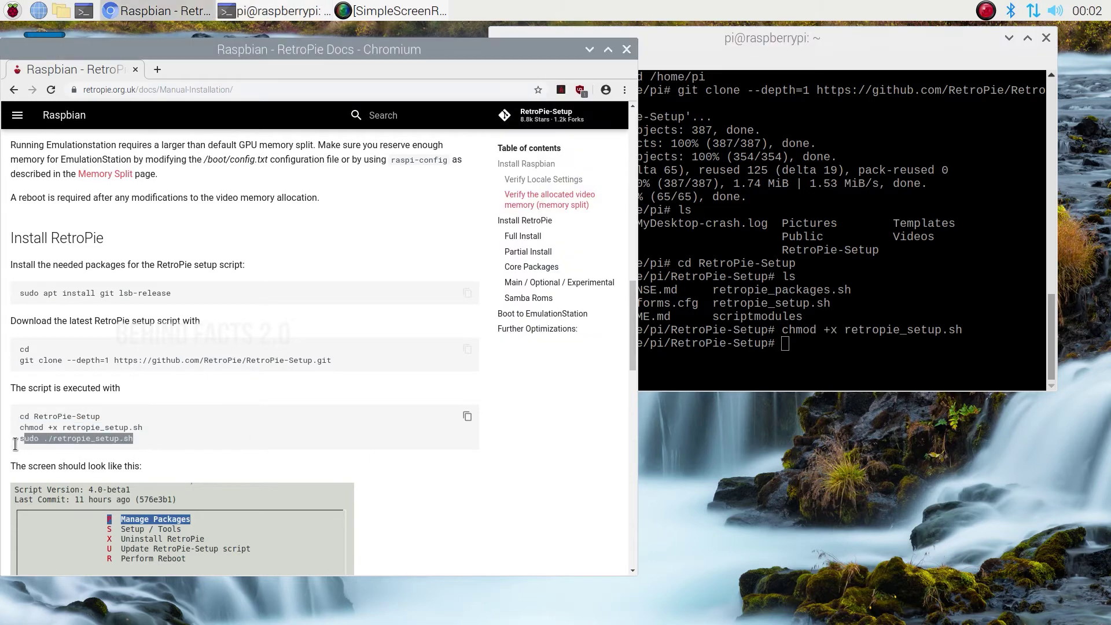
click(959, 363)
right_click(897, 356)
click(914, 424)
- Run the setup script, dismiss the notice, and confirm Basic install with Yes
key(Return)
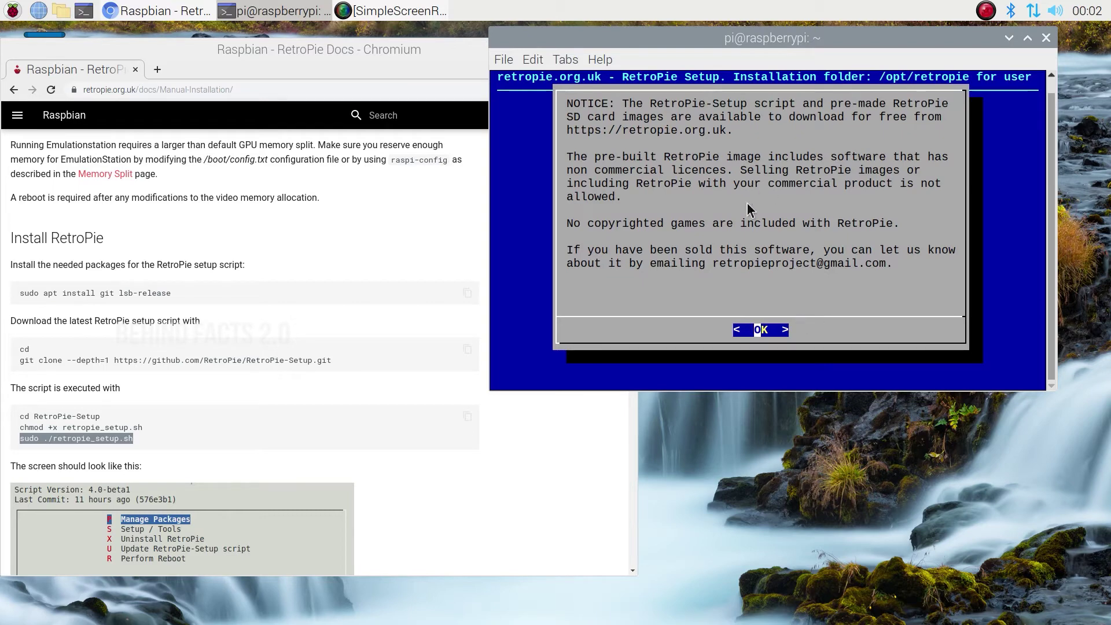
key(Return)
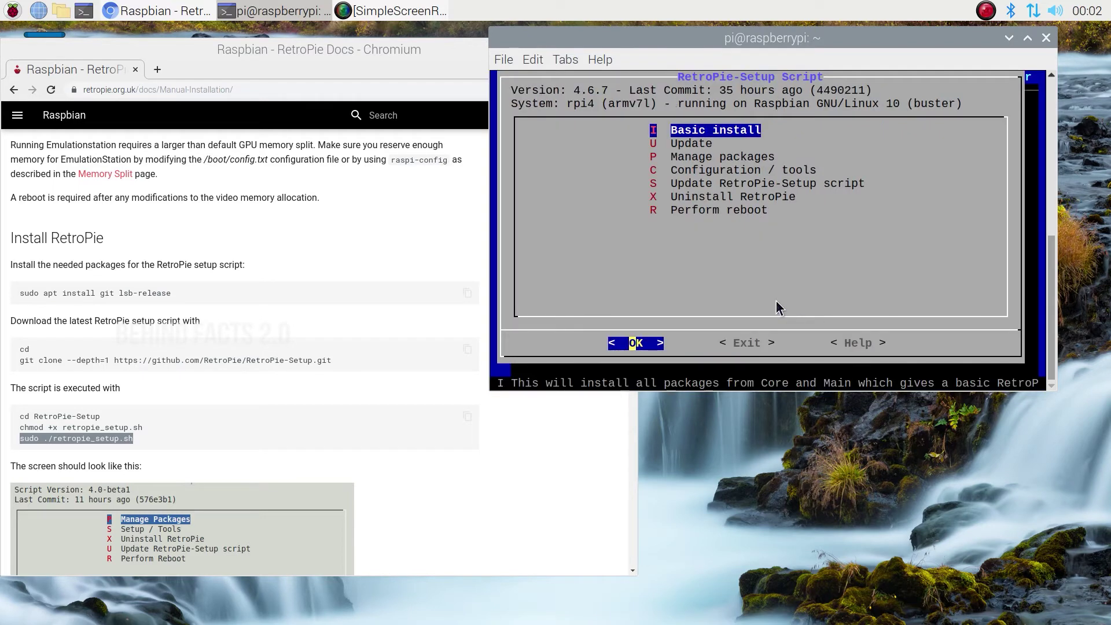
key(Down)
key(Up)
key(Return)
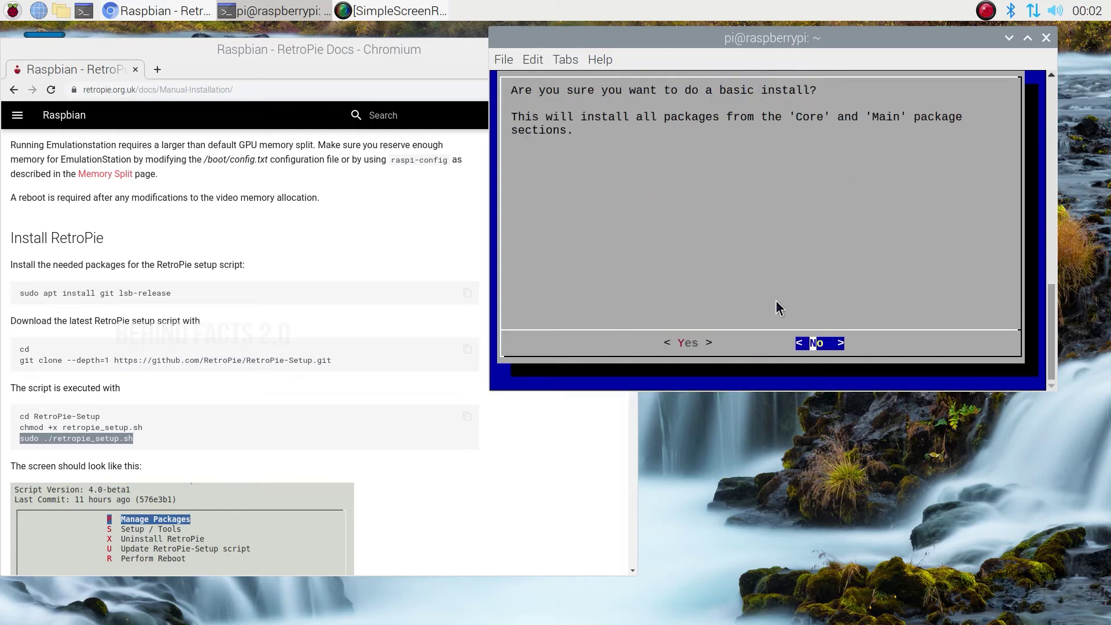
key(Left)
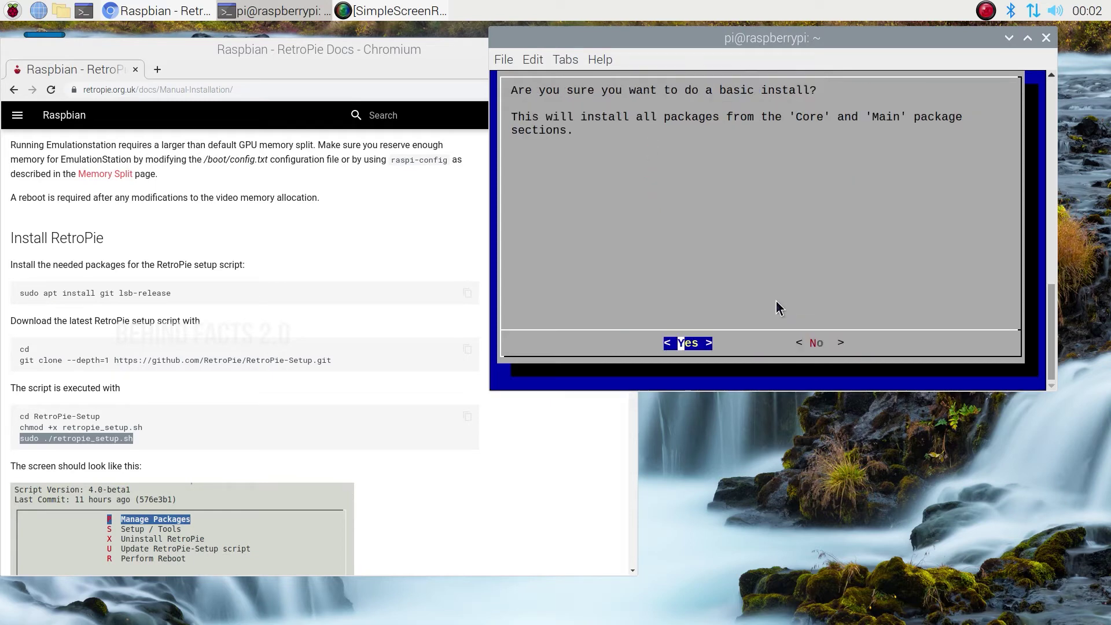
key(Return)
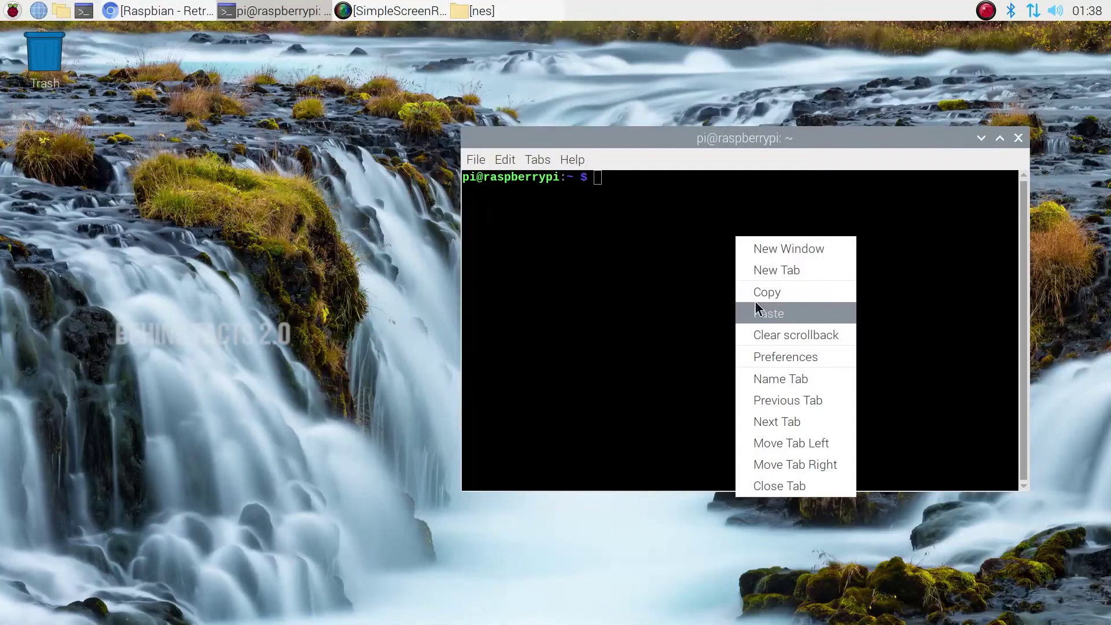
- Launch EmulationStation, open the Nintendo Entertainment System list, and scroll down its games
click(757, 310)
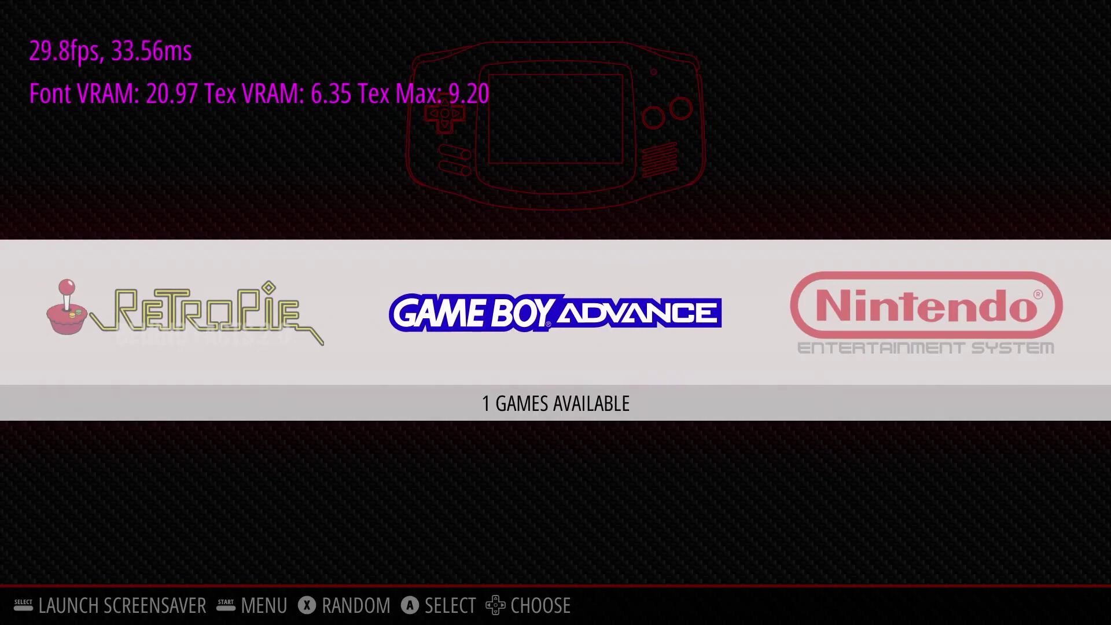
key(Right)
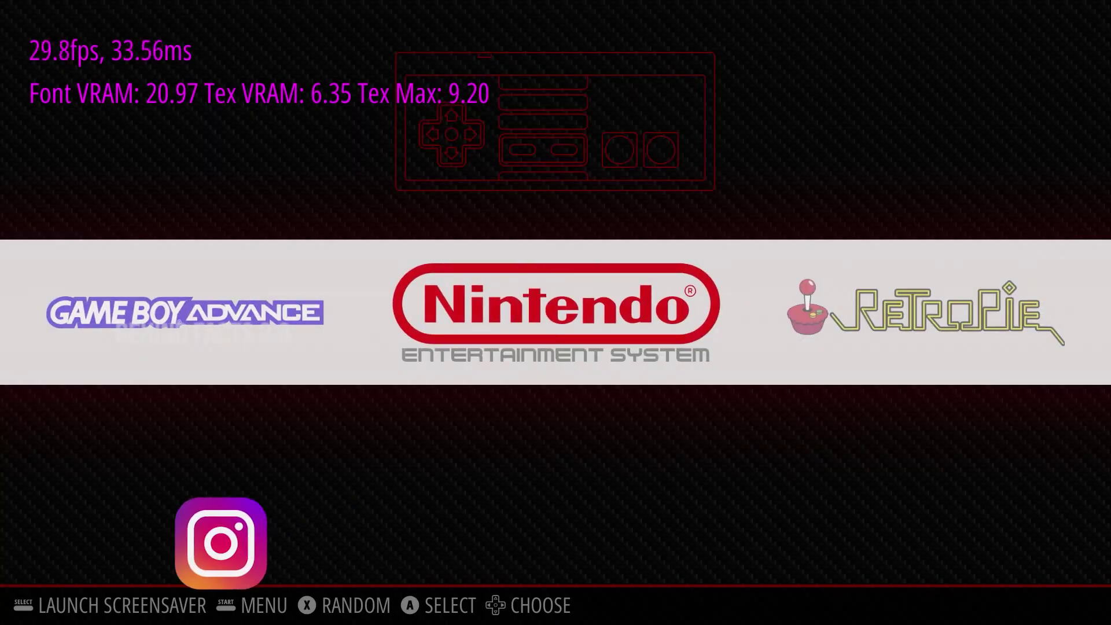
key(Return)
key(Down)
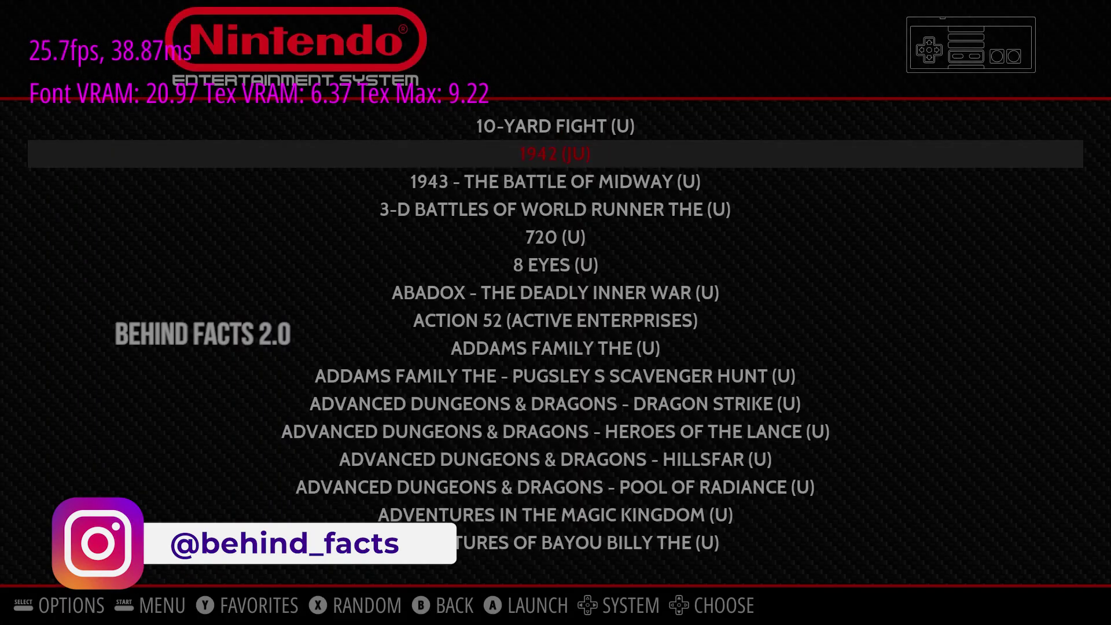
key(Down)
key(Down)
key(Down)
key(Down)
key(Down)
key(Down)
key(Down)
key(Down)
key(Down)
key(Down)
key(Down)
key(Down)
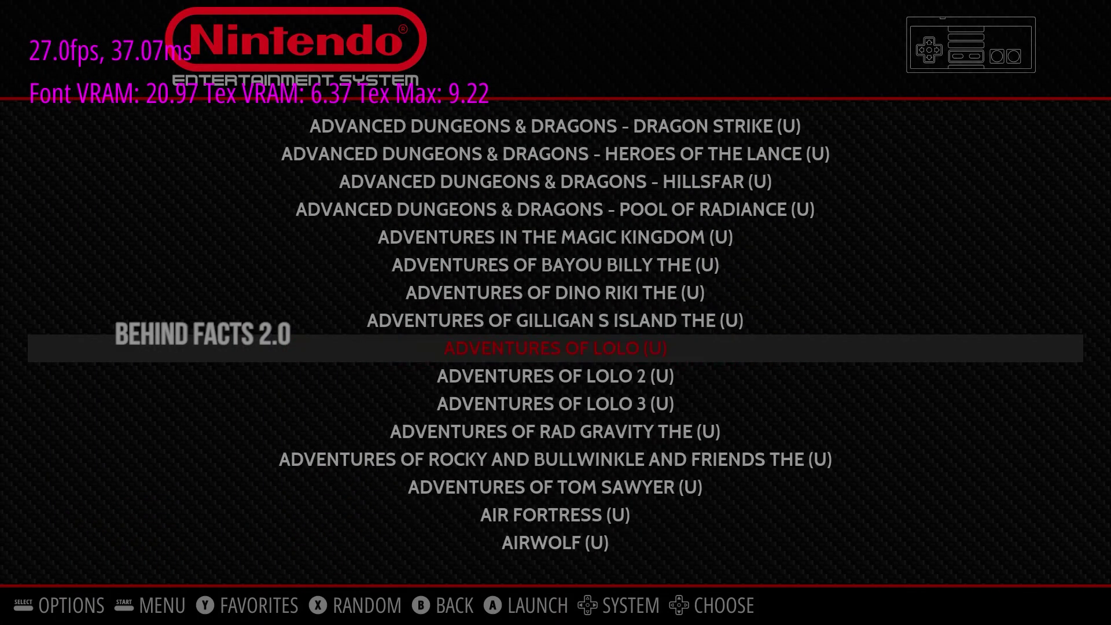
key(Down)
key(Down)
key(Down)
key(Down)
key(Down)
key(Down)
key(Down)
key(Down)
key(Down)
key(Down)
key(Down)
key(Down)
key(Down)
key(Down)
key(Down)
key(Down)
key(Down)
key(Down)
key(Down)
key(Down)
key(Down)
key(Down)
key(Down)
key(Down)
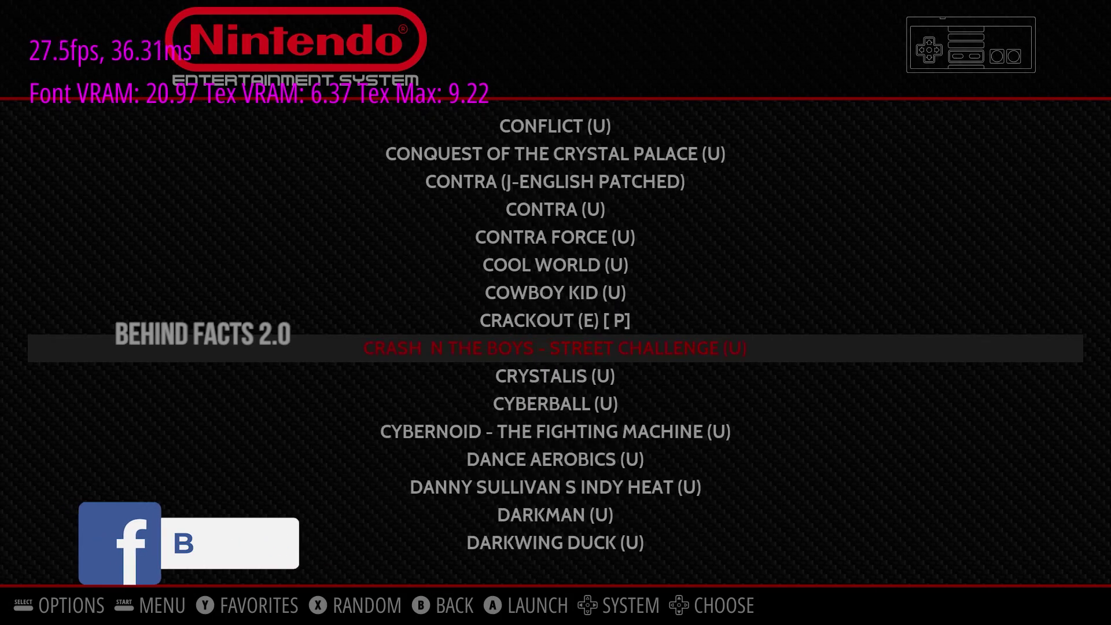
key(Down)
key(Down)
key(Down)
key(Down)
key(Down)
key(Down)
key(Down)
key(Down)
key(Down)
key(Down)
key(Down)
key(Down)
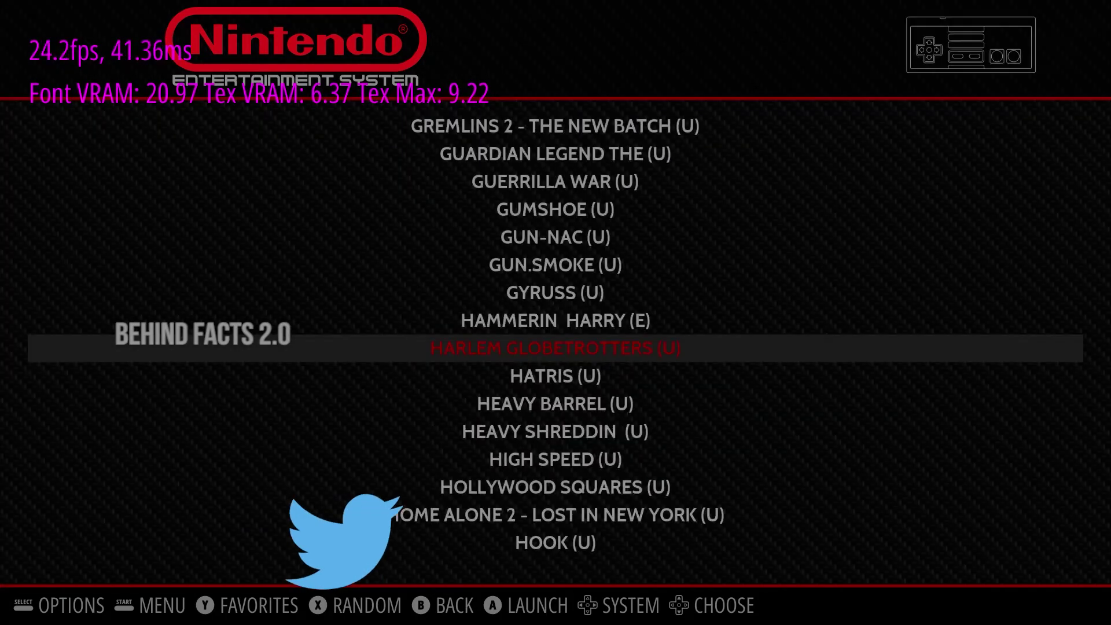